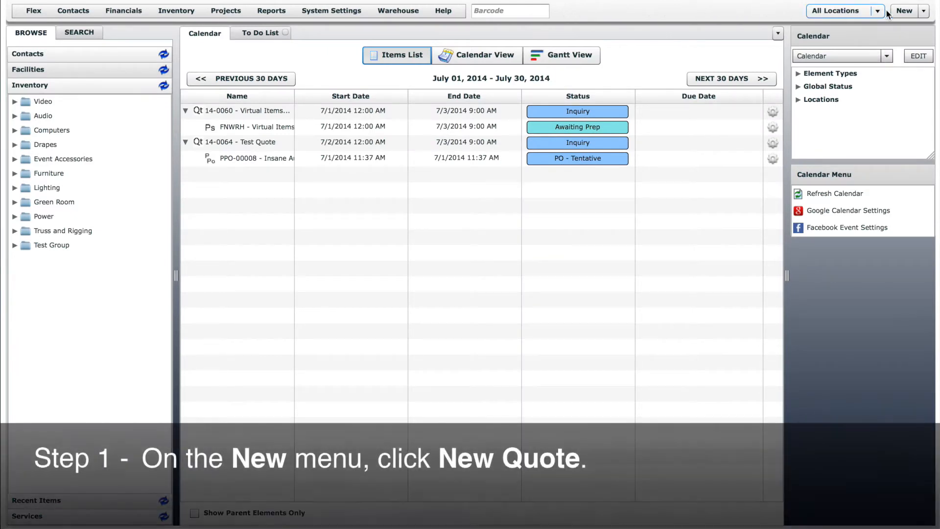
Create a new quote and name it Training Test, leaving the quote number blank
{"action": "left_click", "coordinate": [921, 12]}
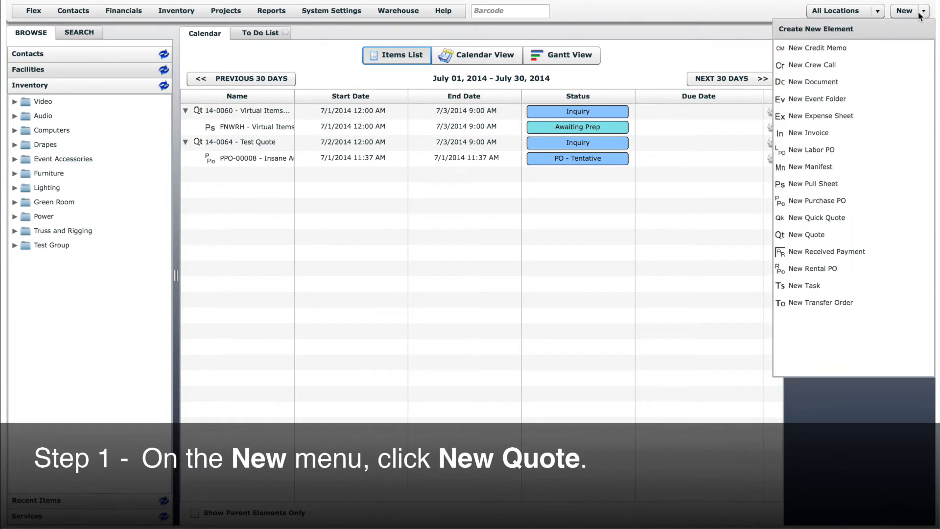
{"action": "left_click", "coordinate": [837, 234]}
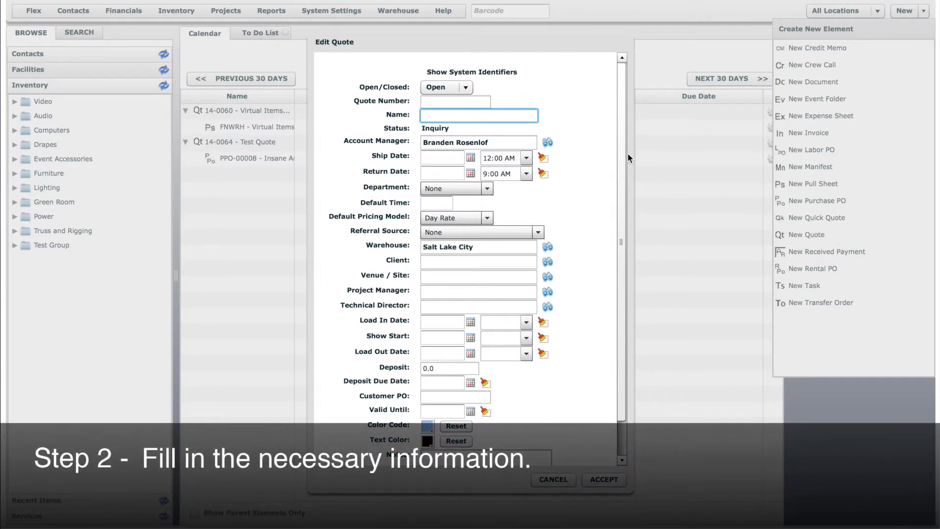
{"action": "left_click", "coordinate": [480, 102]}
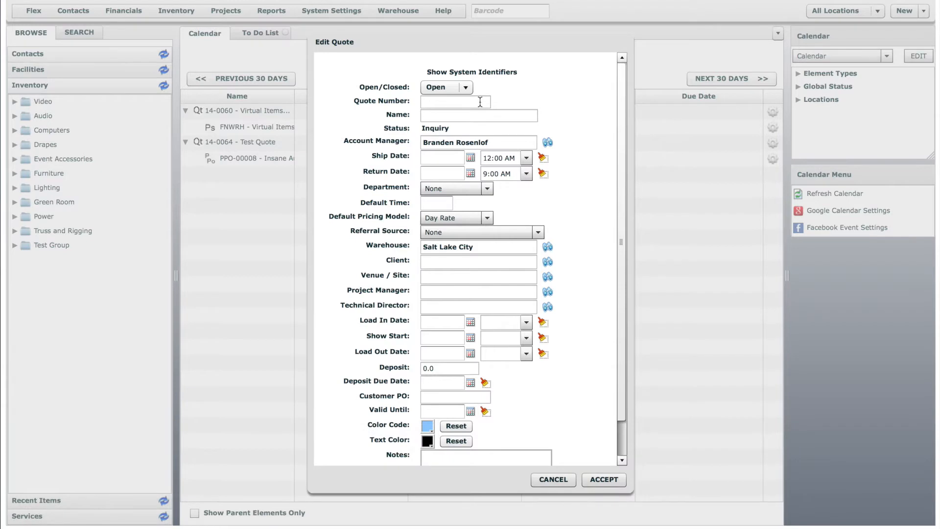
{"action": "left_click", "coordinate": [480, 102]}
{"action": "left_click", "coordinate": [484, 116]}
{"action": "type", "text": "Training Test"}
View the contact selection for the quote's account manager and close it without choosing anyone
{"action": "scroll", "coordinate": [483, 120], "scroll_direction": "down", "scroll_amount": 2}
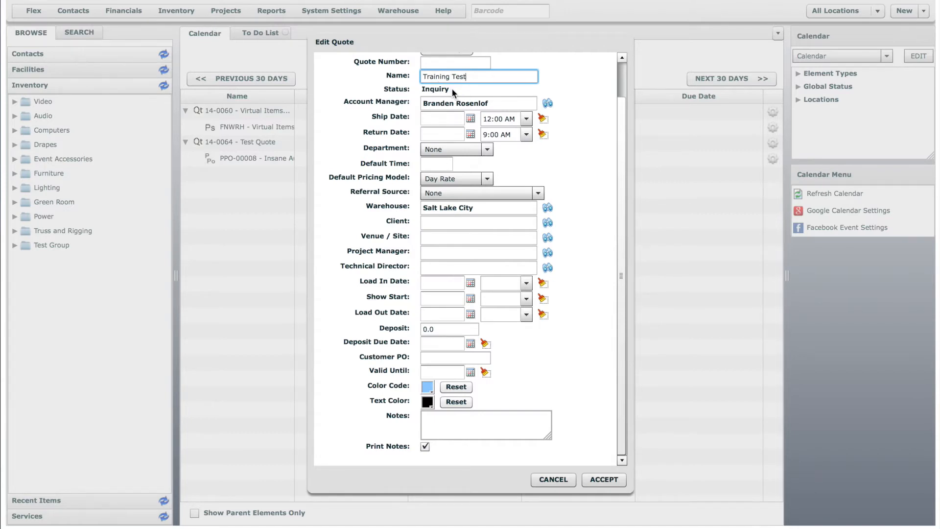
{"action": "left_click", "coordinate": [548, 103]}
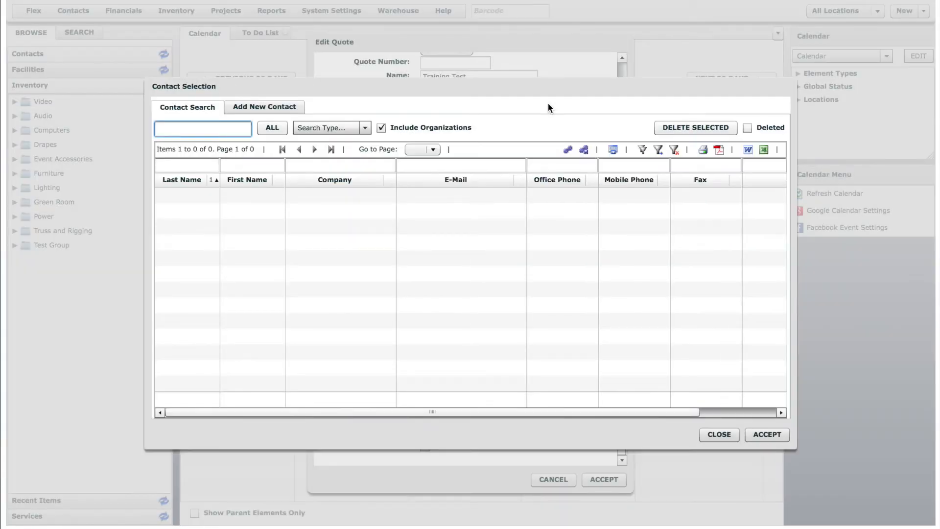
{"action": "left_click", "coordinate": [731, 438]}
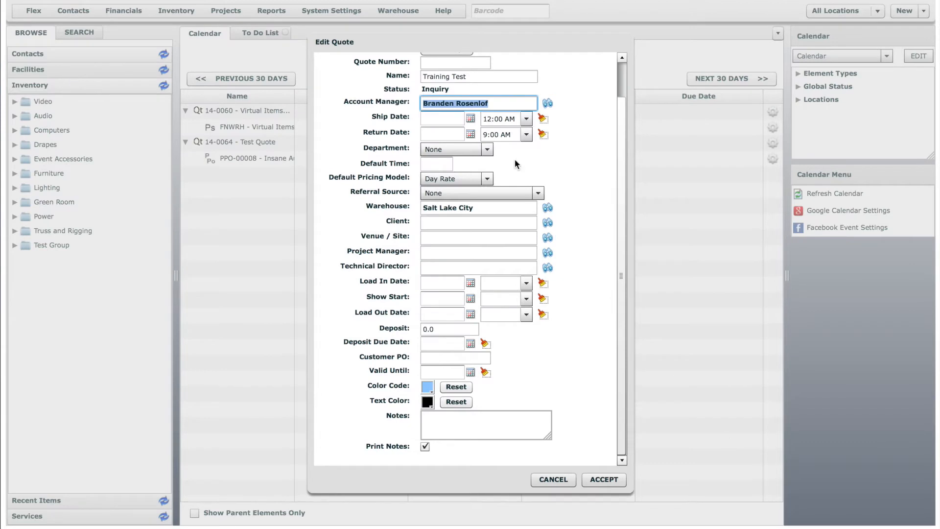
Set the quote's ship date to 07/02/2014 at 8:00 AM
{"action": "left_click", "coordinate": [471, 119]}
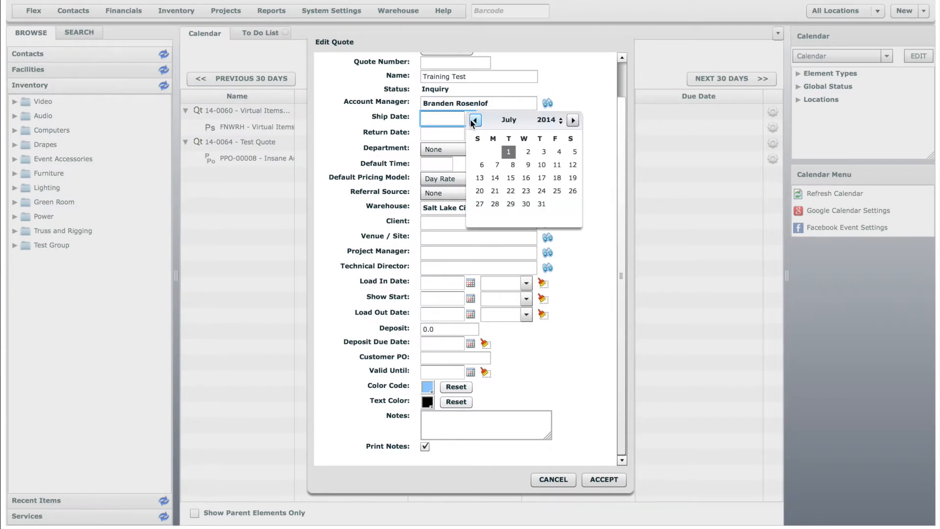
{"action": "left_click", "coordinate": [528, 151]}
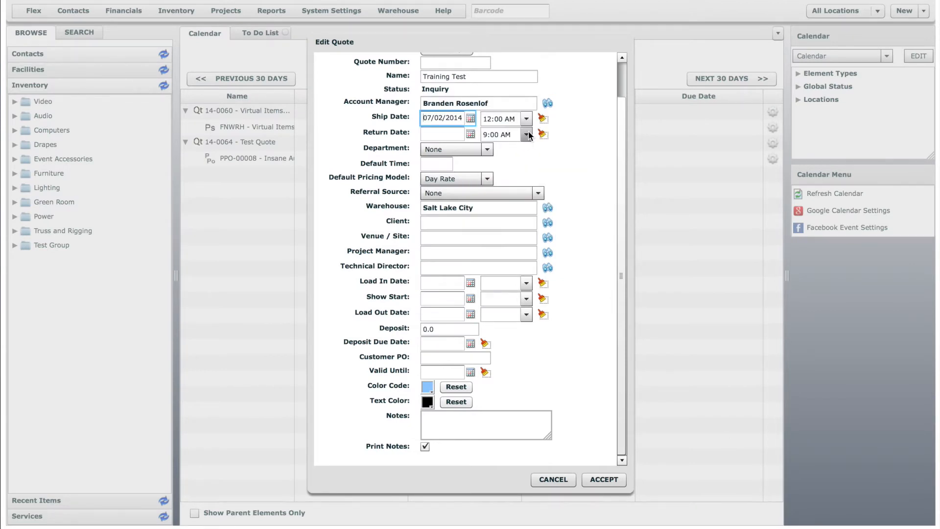
{"action": "left_click", "coordinate": [527, 119]}
{"action": "scroll", "coordinate": [527, 169], "scroll_direction": "down", "scroll_amount": 4}
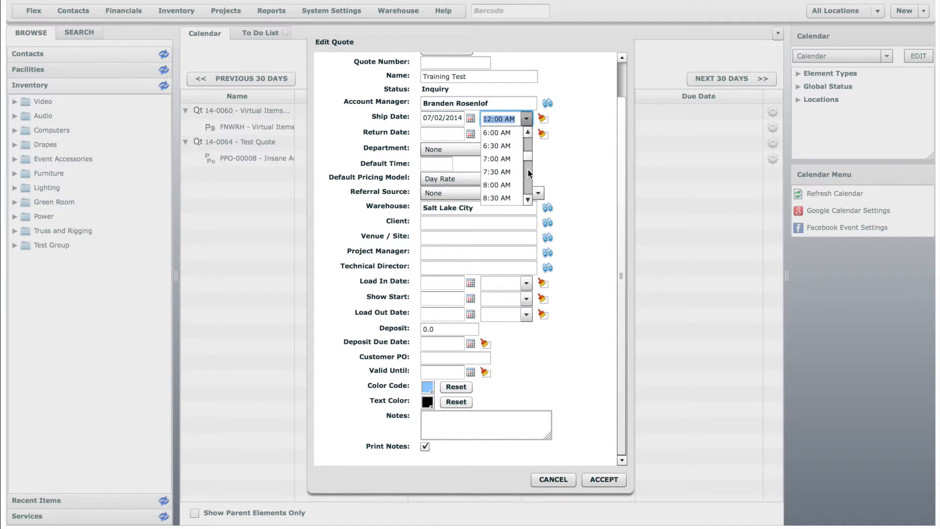
{"action": "left_click", "coordinate": [507, 185]}
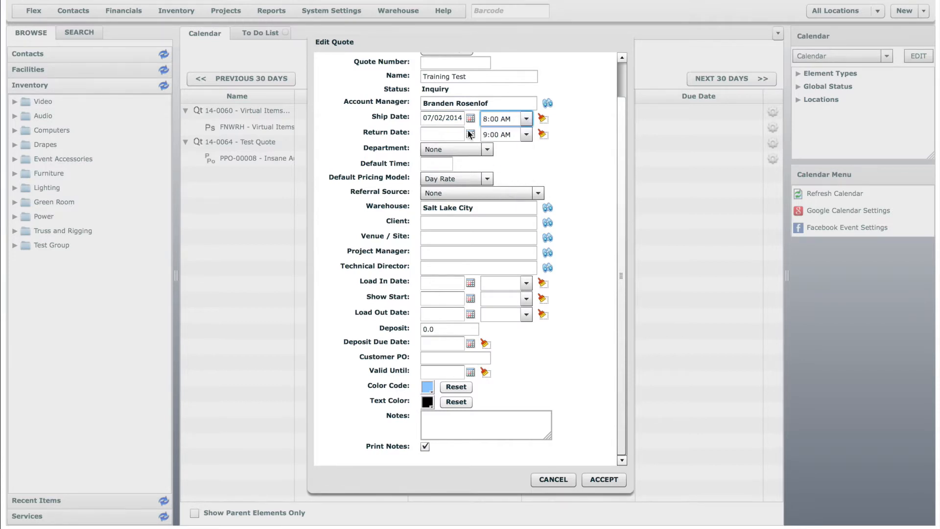
Set the quote's return date to 07/07/2014 at 5:00 PM
{"action": "left_click", "coordinate": [470, 134]}
{"action": "left_click", "coordinate": [495, 180]}
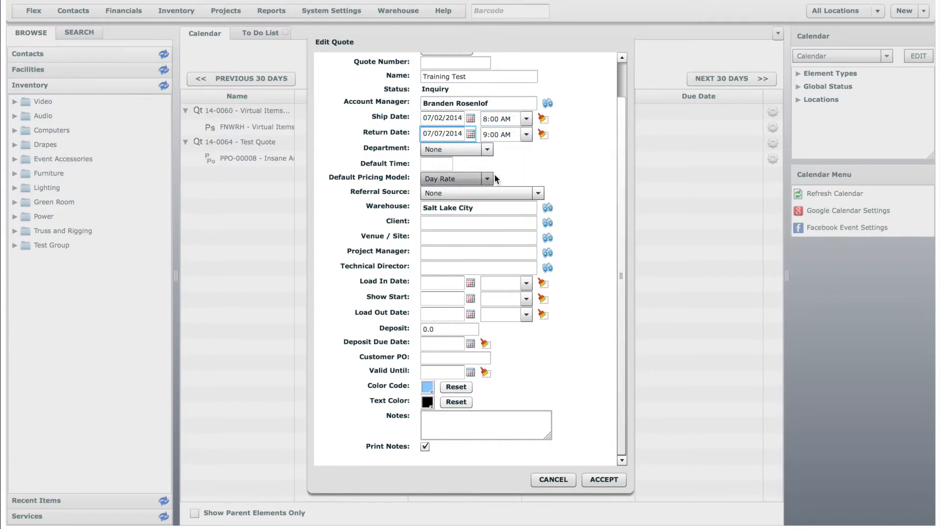
{"action": "left_click", "coordinate": [526, 135]}
{"action": "scroll", "coordinate": [528, 198], "scroll_direction": "down", "scroll_amount": 1}
{"action": "scroll", "coordinate": [528, 199], "scroll_direction": "down", "scroll_amount": 3}
{"action": "left_click", "coordinate": [507, 201]}
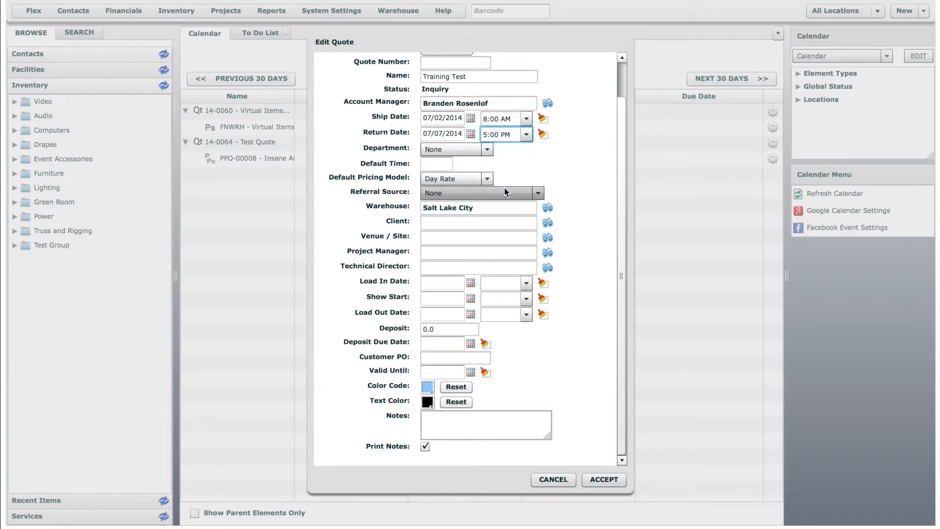
Check the department choices without changing them and set the default time to 2
{"action": "left_click", "coordinate": [488, 149]}
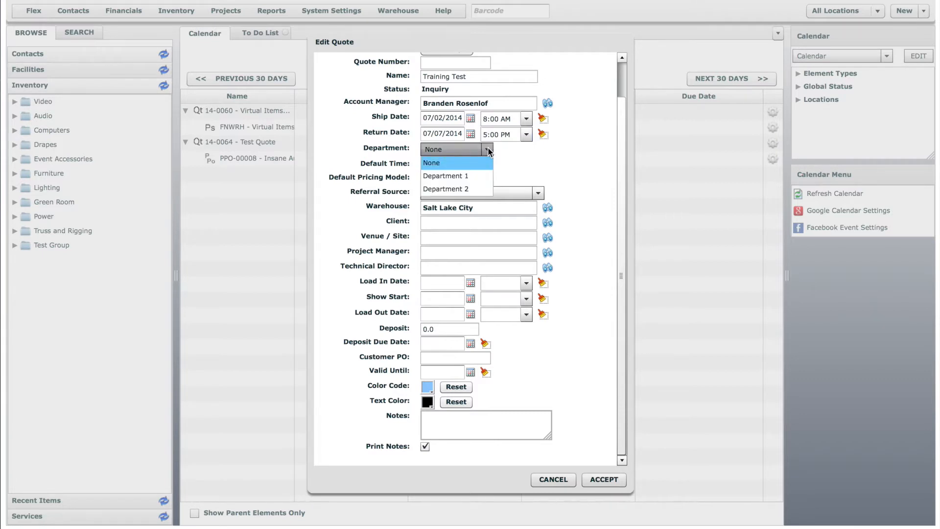
{"action": "left_click", "coordinate": [488, 147]}
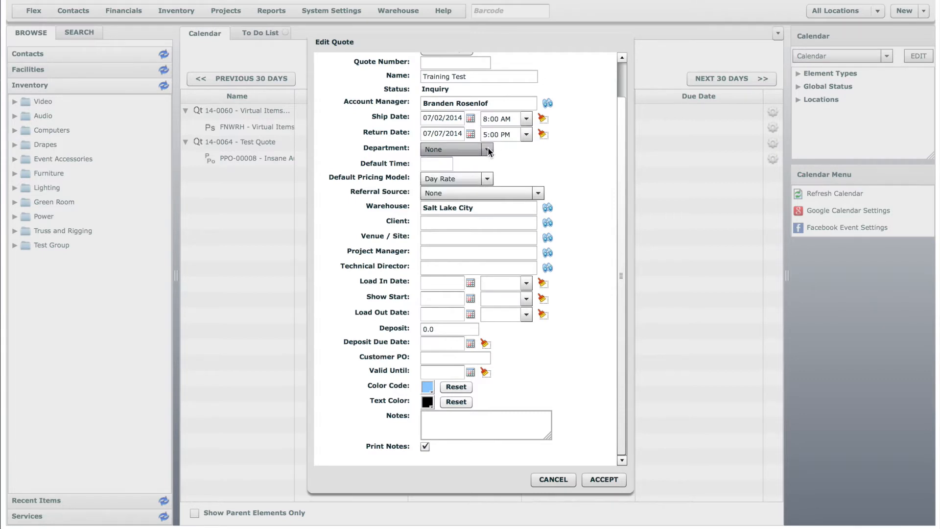
{"action": "left_click", "coordinate": [438, 164]}
{"action": "type", "text": "2"}
Review the available default pricing models, referral sources and warehouses without changing the quote's selections
{"action": "left_click", "coordinate": [463, 181]}
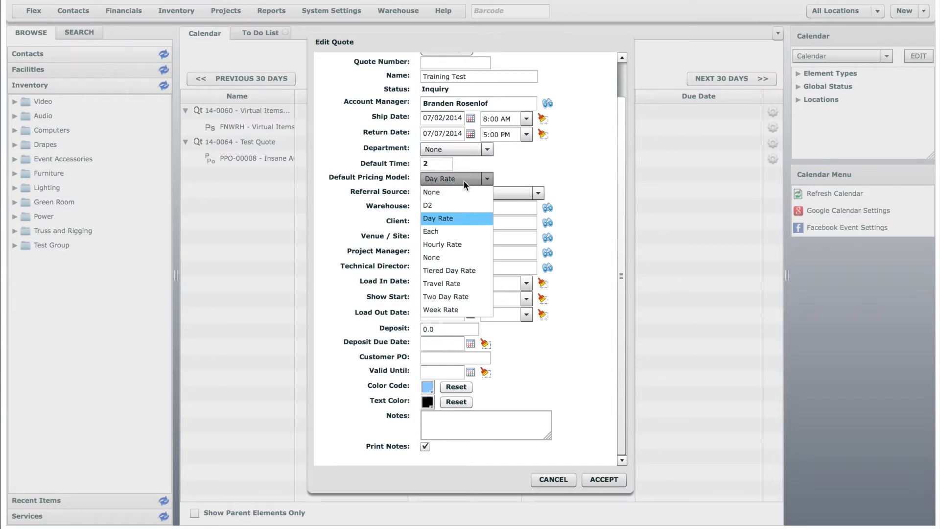
{"action": "left_click", "coordinate": [463, 181]}
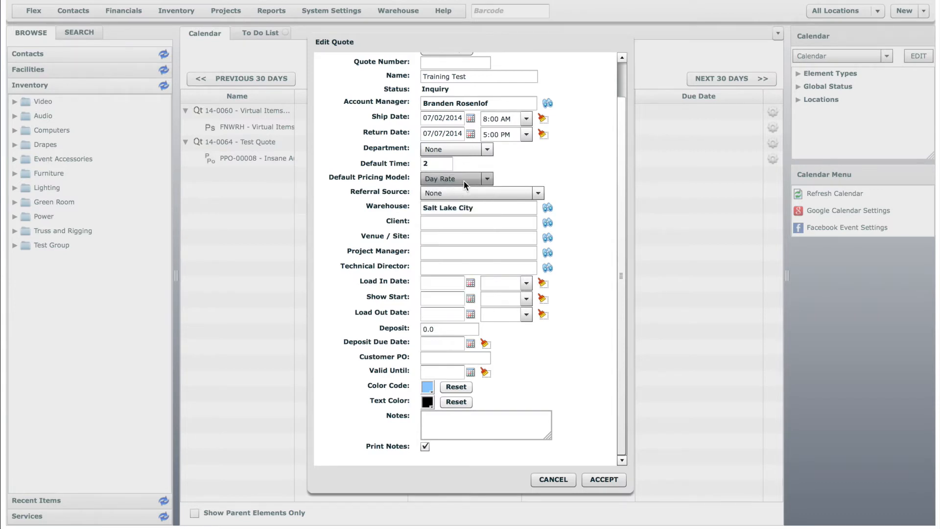
{"action": "left_click", "coordinate": [540, 194]}
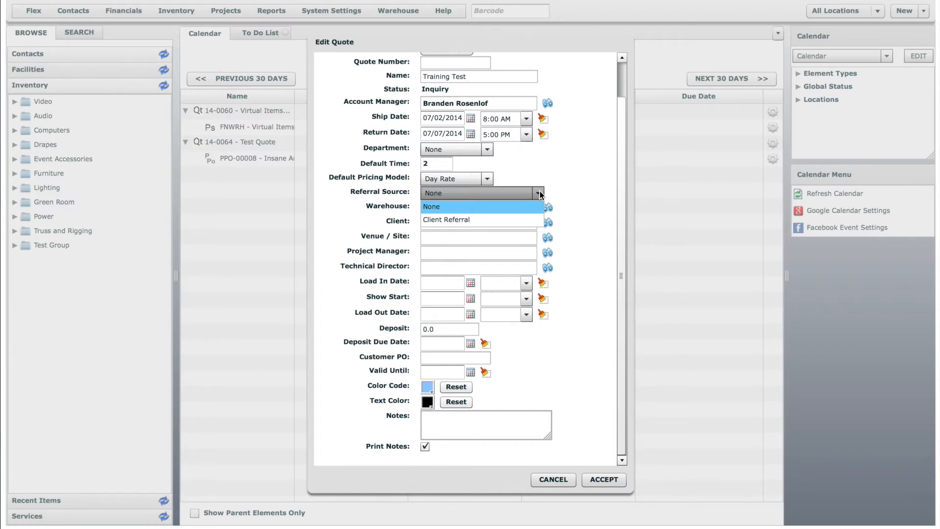
{"action": "left_click", "coordinate": [539, 194]}
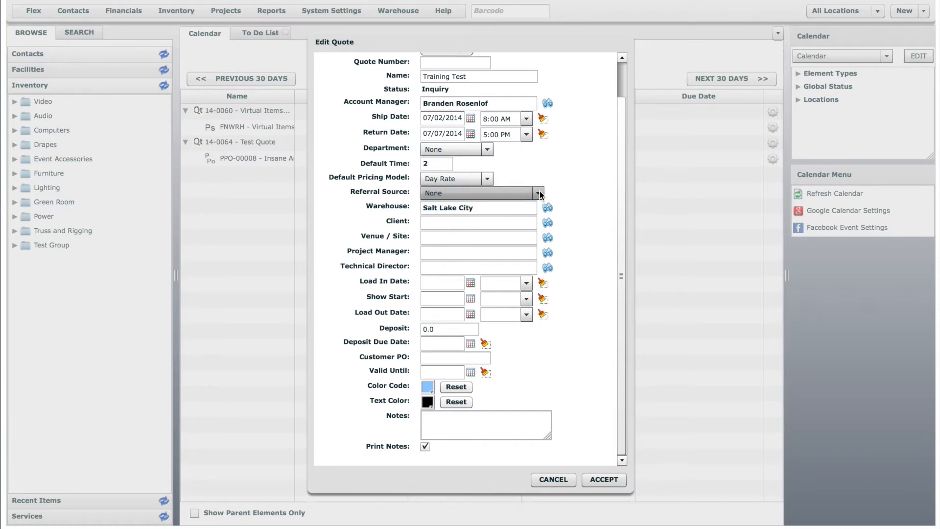
{"action": "left_click", "coordinate": [548, 208]}
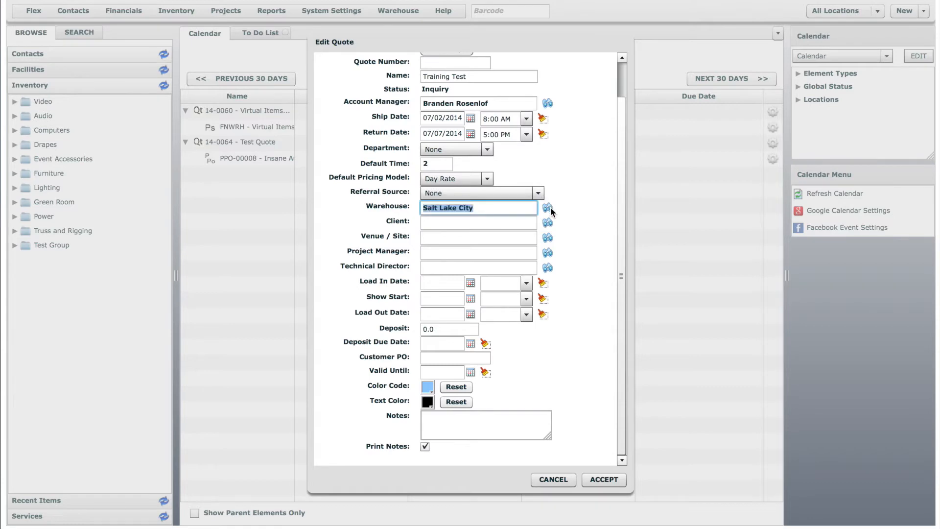
{"action": "left_click", "coordinate": [272, 215]}
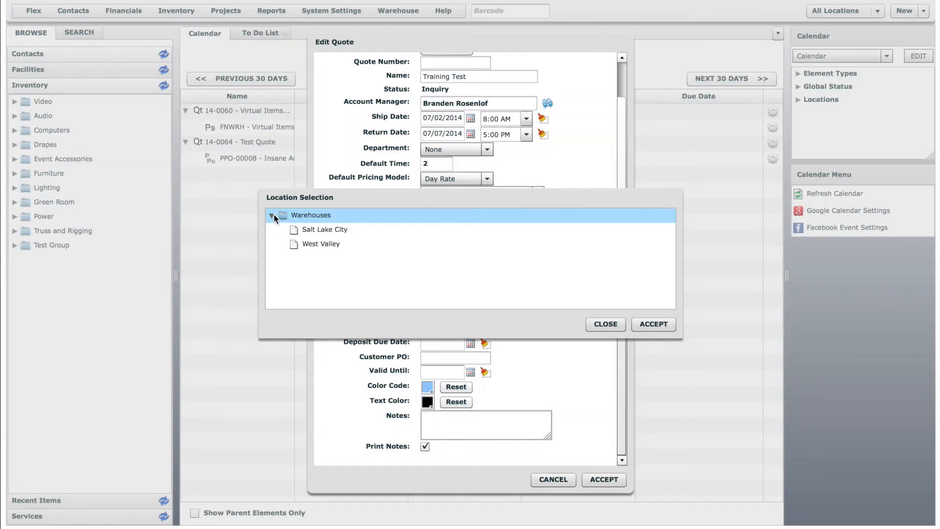
{"action": "left_click", "coordinate": [605, 325]}
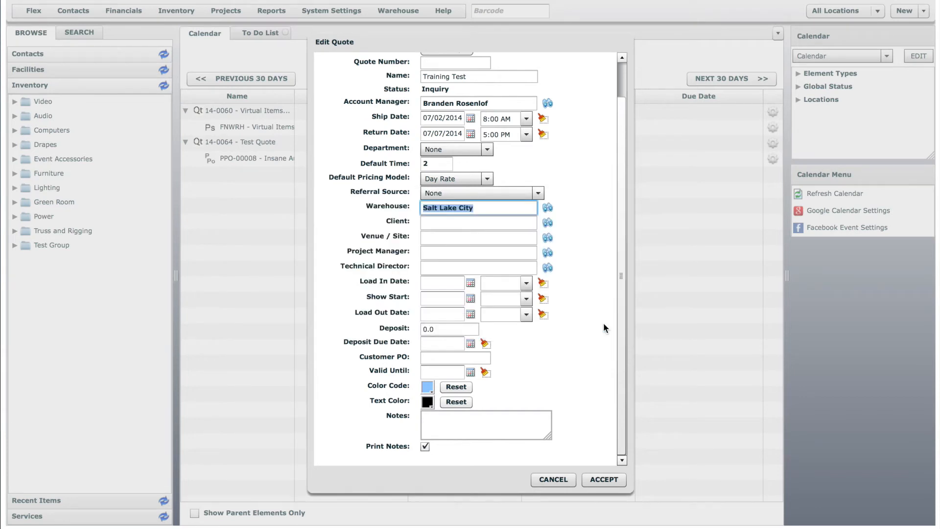
Select the client by entering part of the contact's name, and set the venue to Abravanel Hall
{"action": "left_click", "coordinate": [516, 223]}
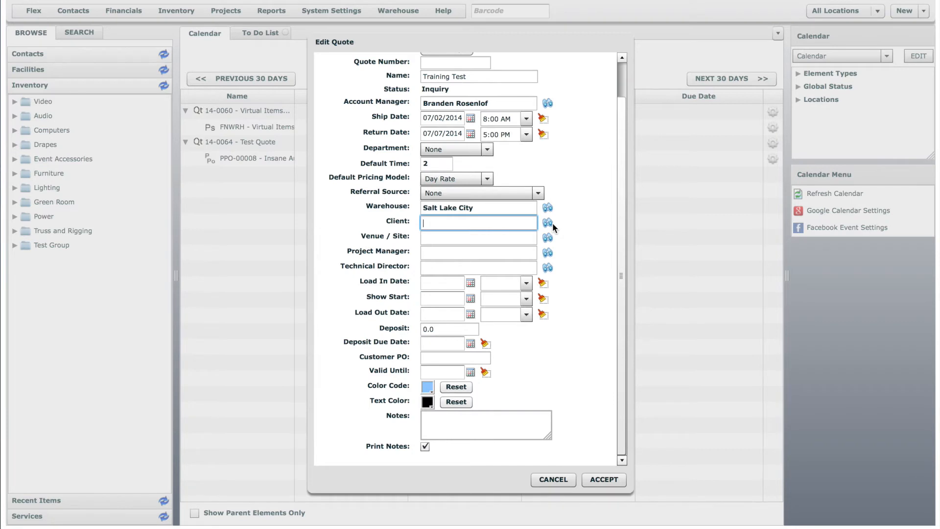
{"action": "type", "text": "ror"}
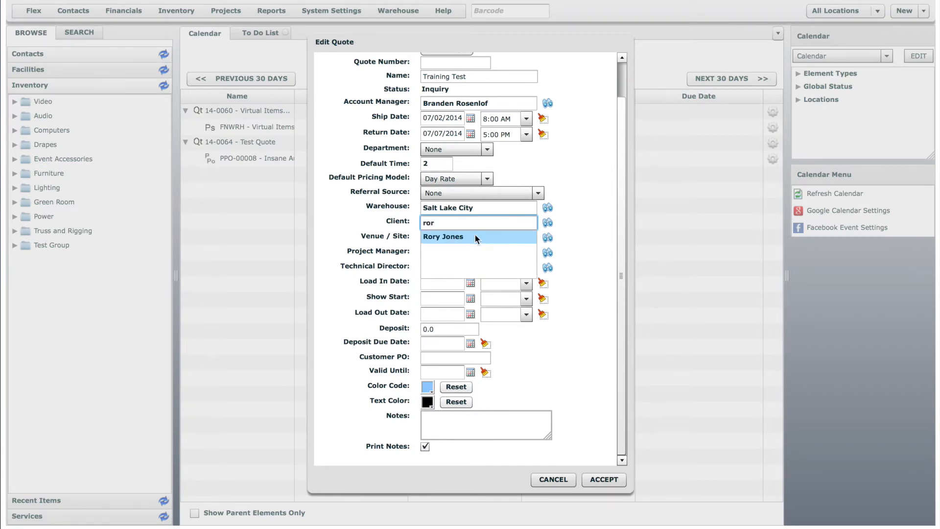
{"action": "left_click", "coordinate": [451, 236]}
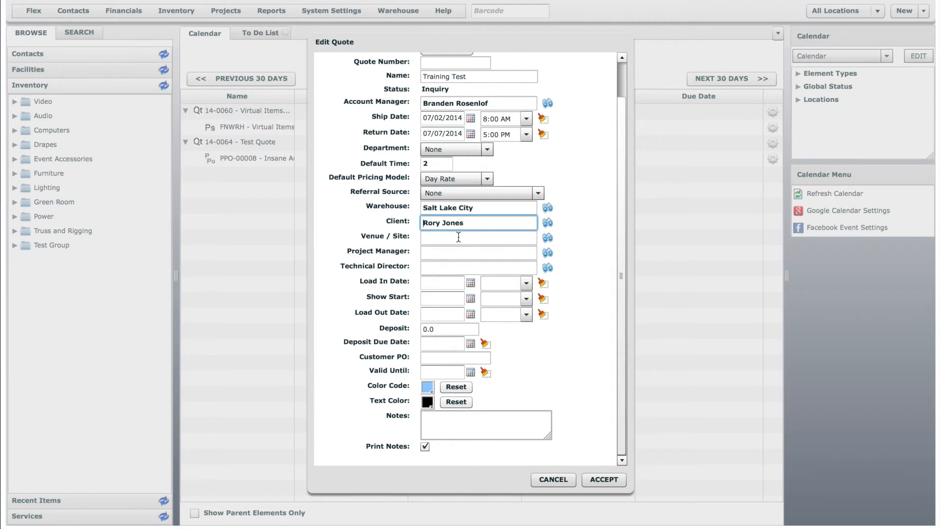
{"action": "left_click", "coordinate": [459, 236]}
{"action": "type", "text": "abr"}
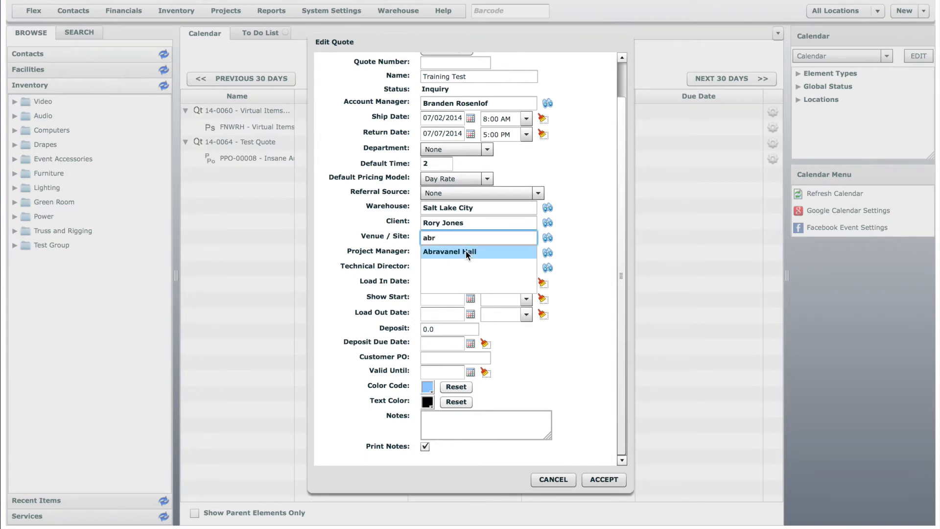
{"action": "left_click", "coordinate": [467, 252]}
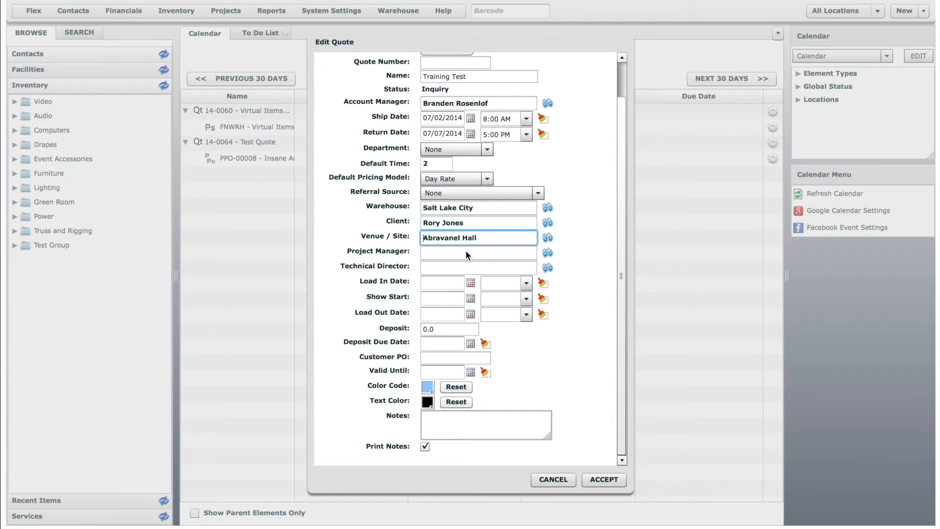
Set the load-in date to 07/02/2014 at 10:00 AM
{"action": "left_click", "coordinate": [471, 283]}
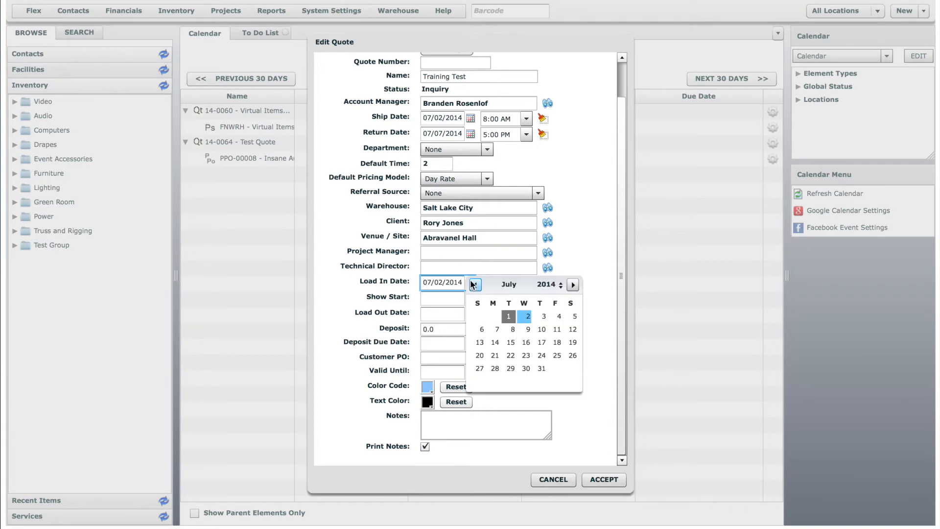
{"action": "left_click", "coordinate": [527, 318]}
{"action": "left_click", "coordinate": [527, 284]}
{"action": "left_click", "coordinate": [530, 330]}
{"action": "left_click", "coordinate": [530, 335]}
{"action": "left_click", "coordinate": [530, 342]}
{"action": "left_click", "coordinate": [505, 324]}
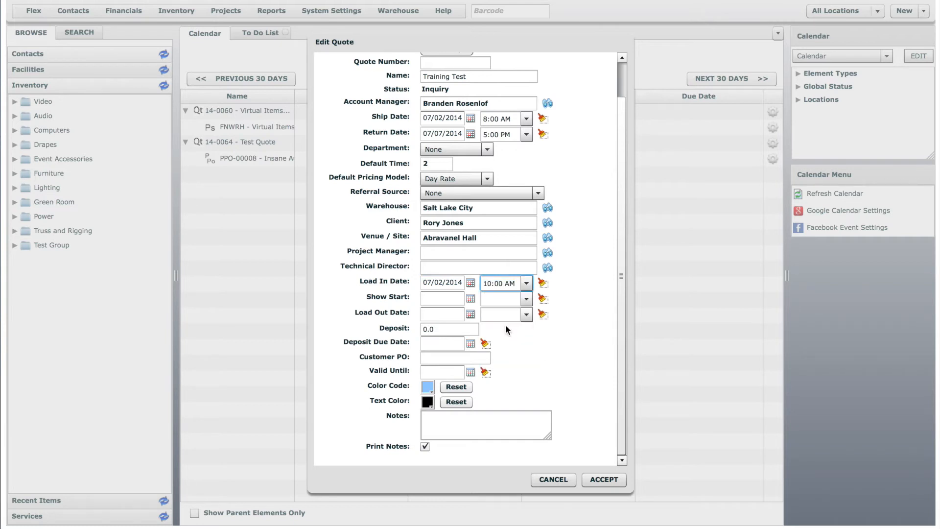
Set the show start to 07/03/2014 at 10:00 AM
{"action": "left_click", "coordinate": [473, 299]}
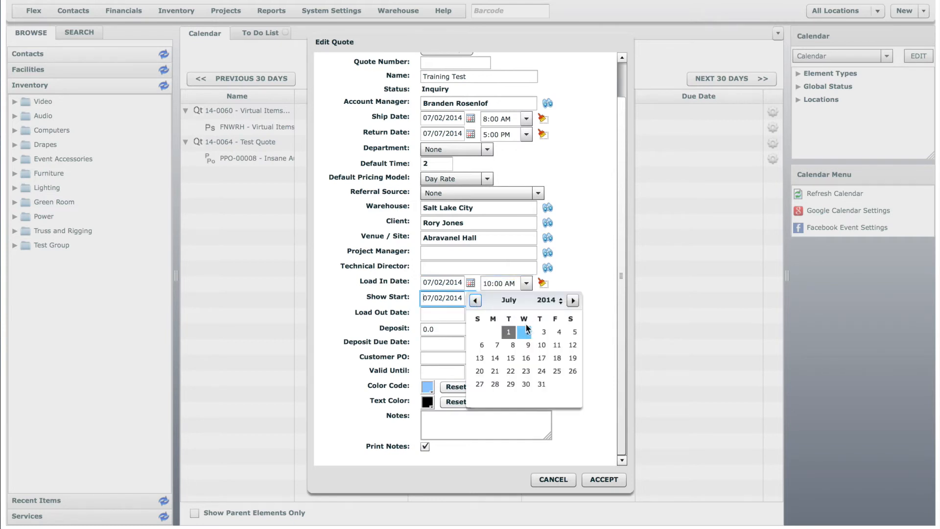
{"action": "left_click", "coordinate": [544, 337]}
{"action": "left_click", "coordinate": [526, 299]}
{"action": "left_click", "coordinate": [527, 350]}
{"action": "left_click", "coordinate": [528, 350]}
{"action": "left_click", "coordinate": [500, 339]}
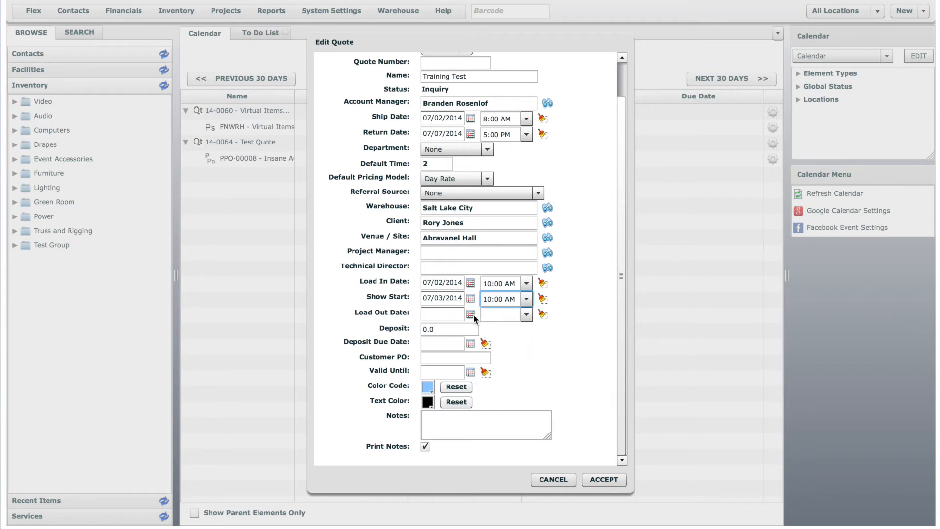
Set the load-out date to 07/07/2014 at 8:00 AM
{"action": "left_click", "coordinate": [471, 314]}
{"action": "left_click", "coordinate": [495, 359]}
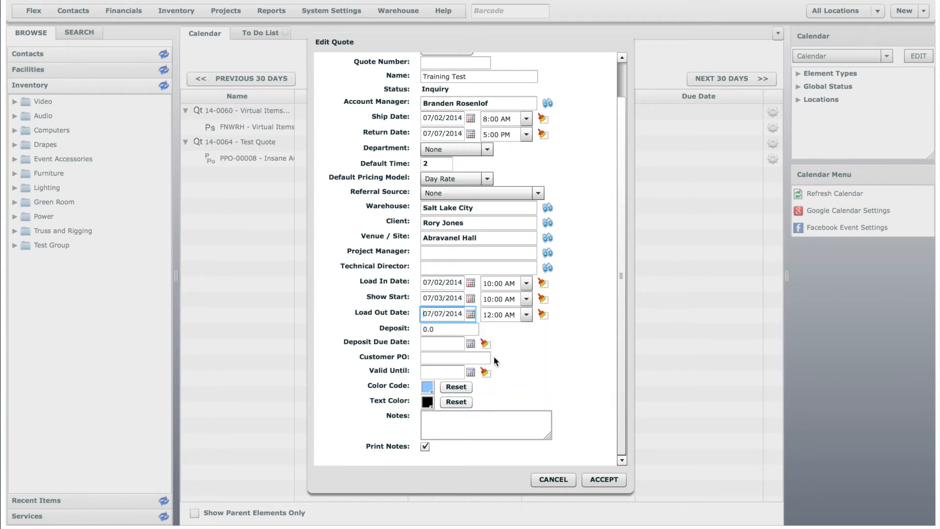
{"action": "left_click", "coordinate": [528, 319]}
{"action": "left_click", "coordinate": [527, 357]}
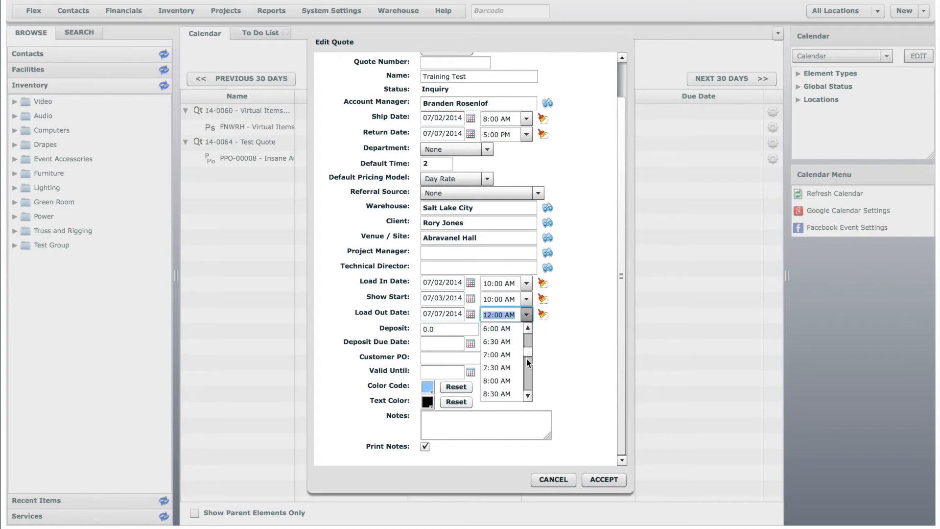
{"action": "left_click", "coordinate": [505, 376]}
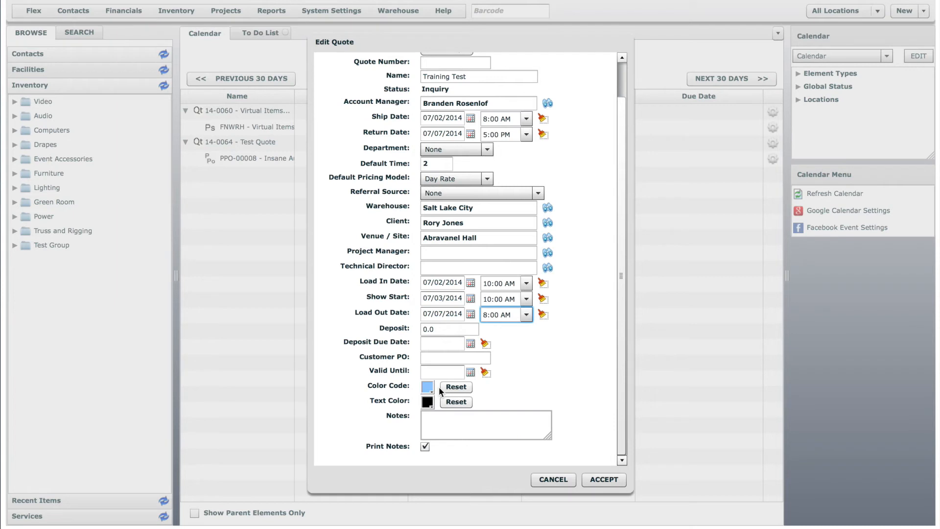
Enter "Note" in the quote's notes and accept the quote details
{"action": "left_click", "coordinate": [456, 420]}
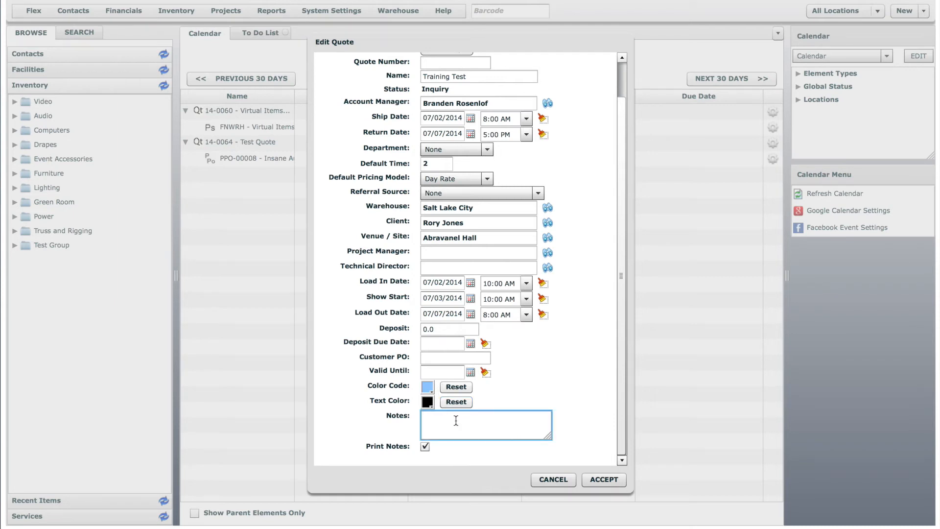
{"action": "type", "text": "Note"}
{"action": "left_click", "coordinate": [606, 480]}
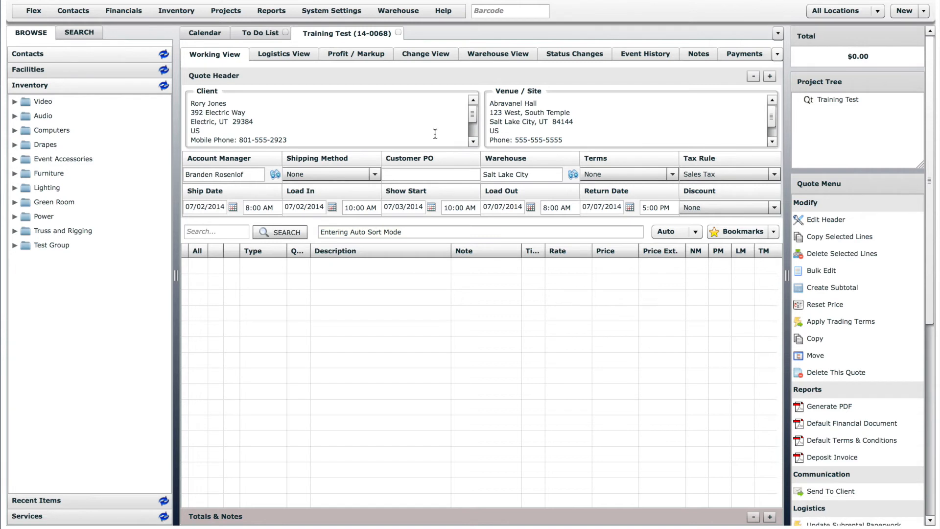
Open the contact selection from the quote header's client details and close it without choosing a contact
{"action": "left_click", "coordinate": [241, 101]}
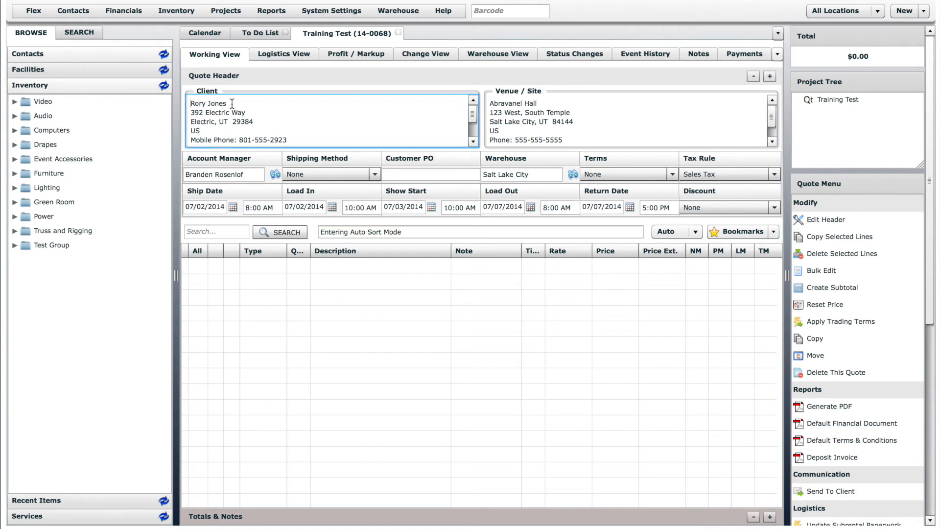
{"action": "type", "text": "AD"}
{"action": "key", "text": "BackSpace"}
{"action": "key", "text": "BackSpace"}
{"action": "double_click", "coordinate": [248, 113]}
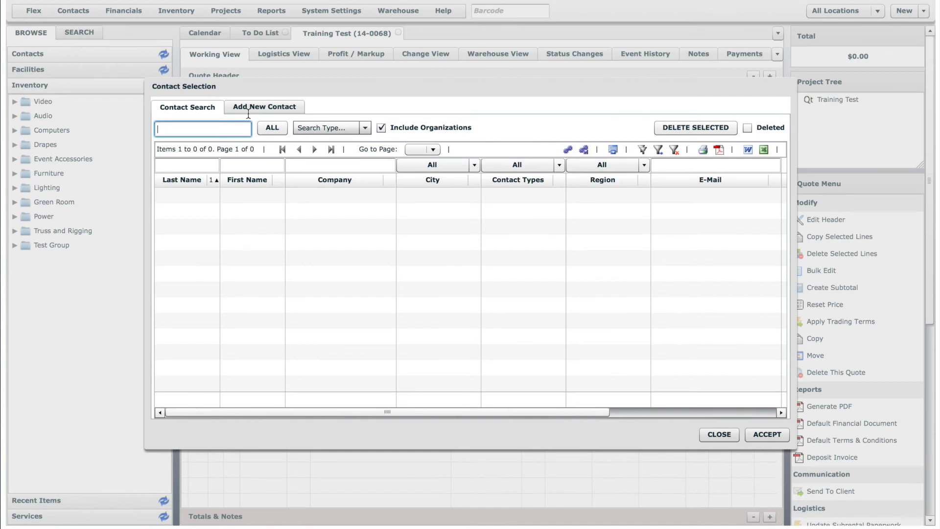
{"action": "left_click", "coordinate": [723, 436]}
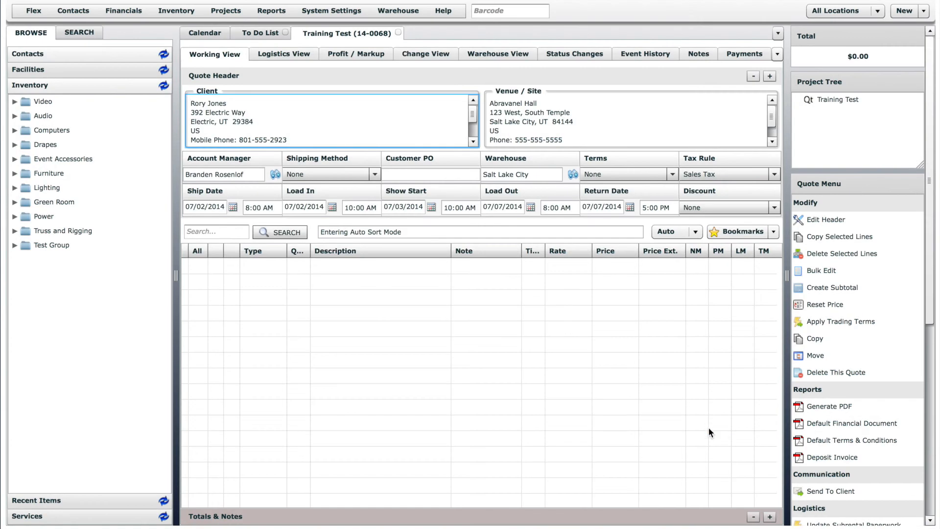
Examine the account manager field and the shipping method and tax rule choices in the quote header, keeping the existing selections
{"action": "left_click", "coordinate": [254, 174]}
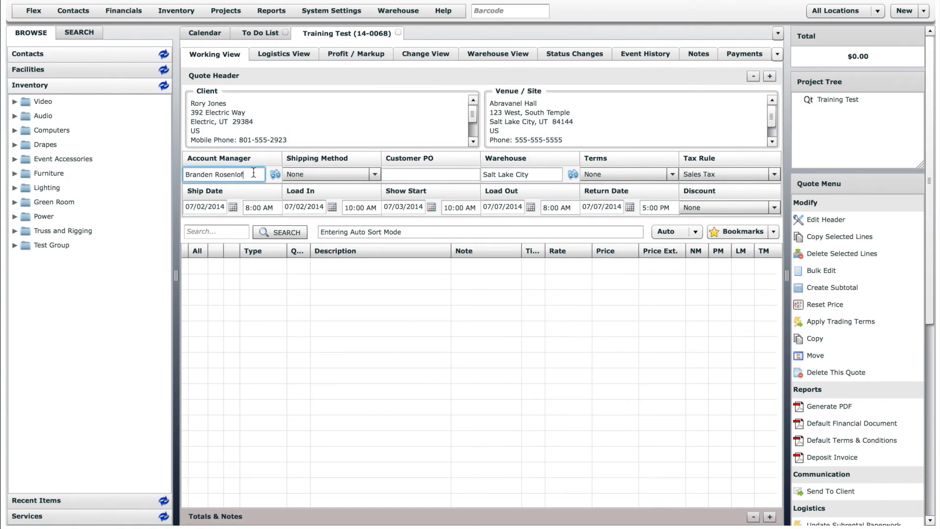
{"action": "left_click", "coordinate": [345, 175]}
{"action": "left_click", "coordinate": [345, 175]}
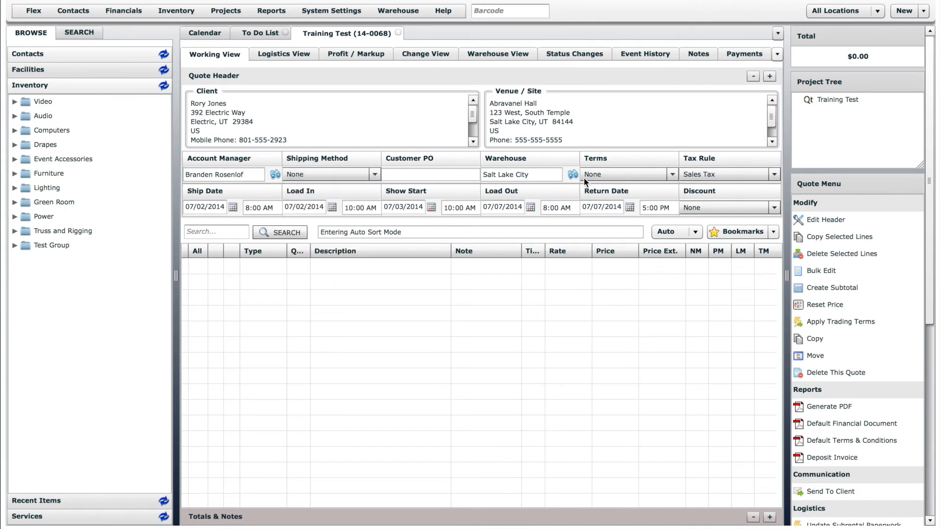
{"action": "left_click", "coordinate": [701, 176]}
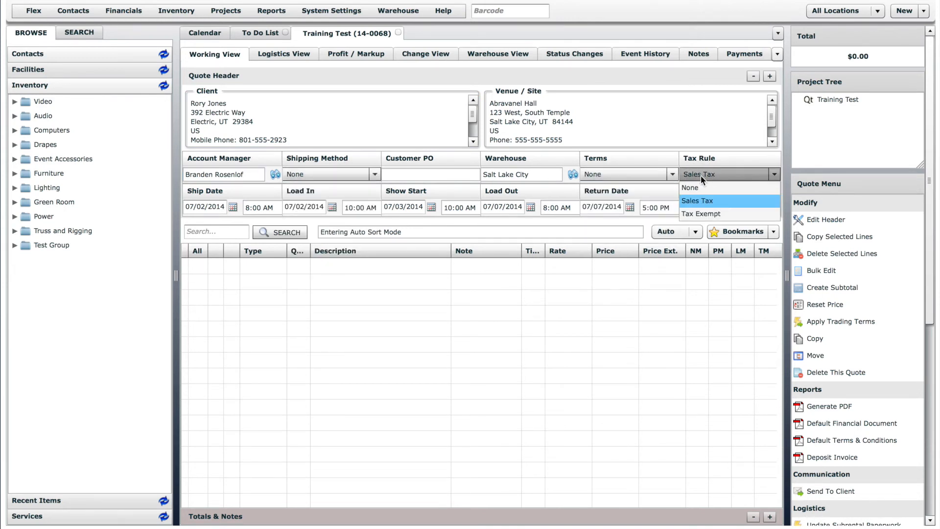
{"action": "left_click", "coordinate": [704, 175]}
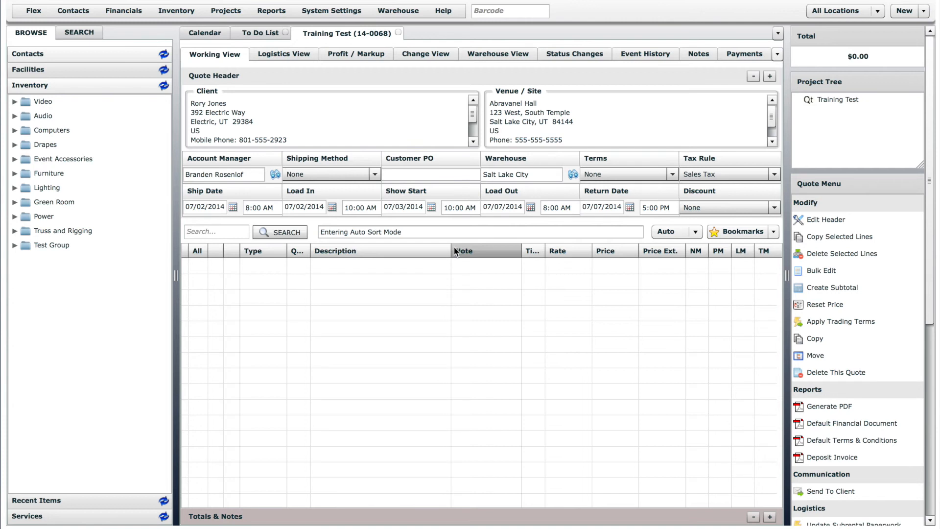
Narrow the Description column slightly and widen the Note column in the quote's line item table
{"action": "mouse_move", "coordinate": [451, 251]}
{"action": "left_mouse_down"}
{"action": "mouse_move", "coordinate": [467, 251]}
{"action": "mouse_move", "coordinate": [442, 250]}
{"action": "left_mouse_up"}
{"action": "left_click_drag", "start_coordinate": [515, 250], "coordinate": [529, 251]}
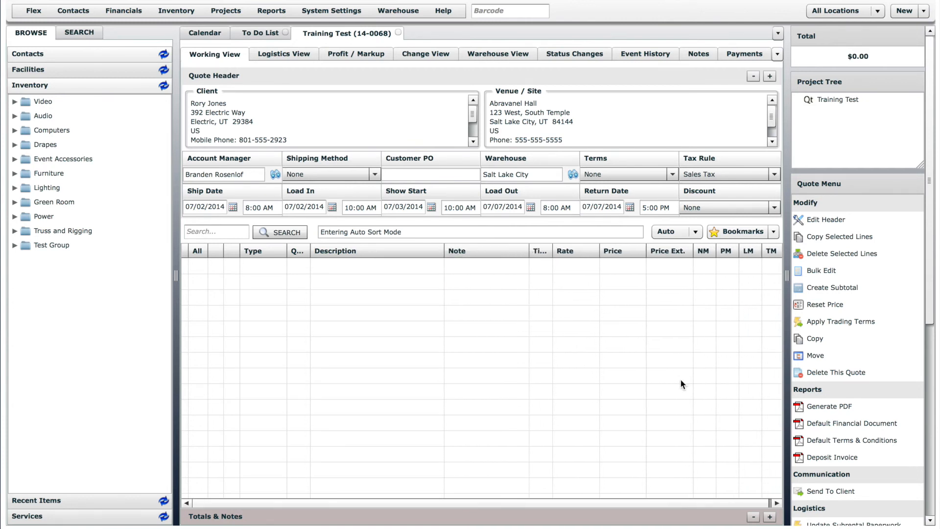
Expand and collapse the Totals & Notes section, and collapse and re-expand the Quote Header section
{"action": "left_click", "coordinate": [769, 516]}
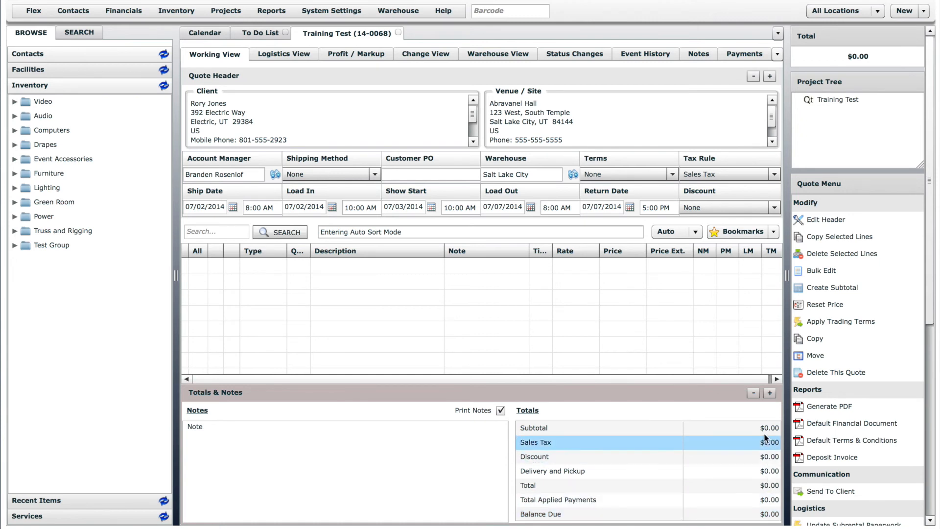
{"action": "left_click", "coordinate": [754, 392]}
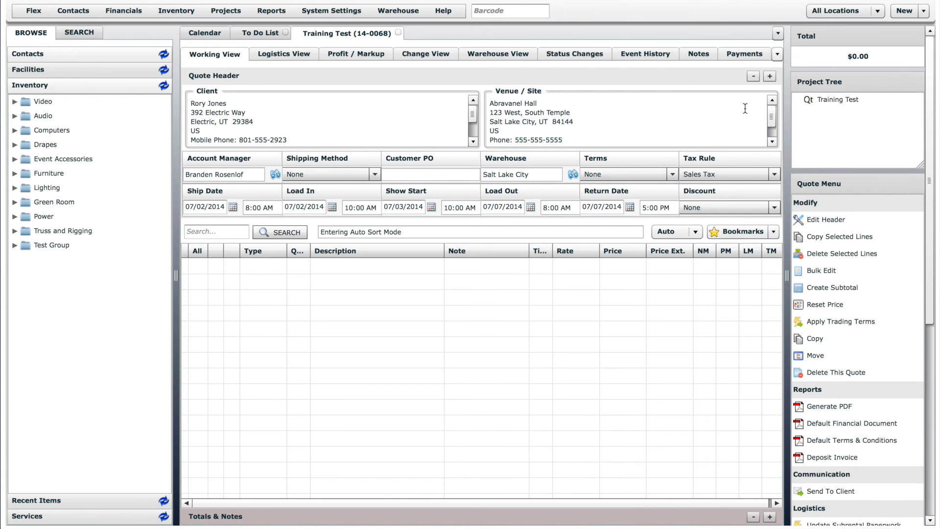
{"action": "left_click", "coordinate": [755, 79]}
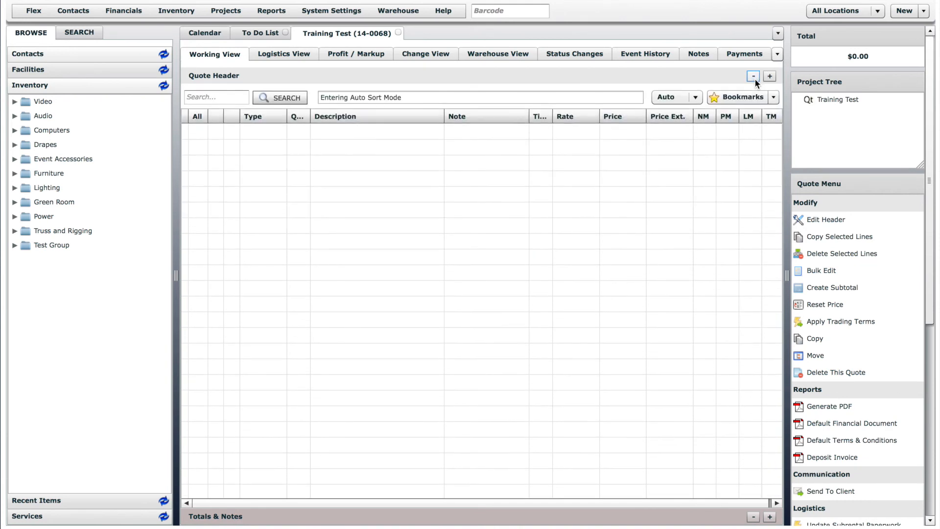
{"action": "left_click", "coordinate": [772, 77]}
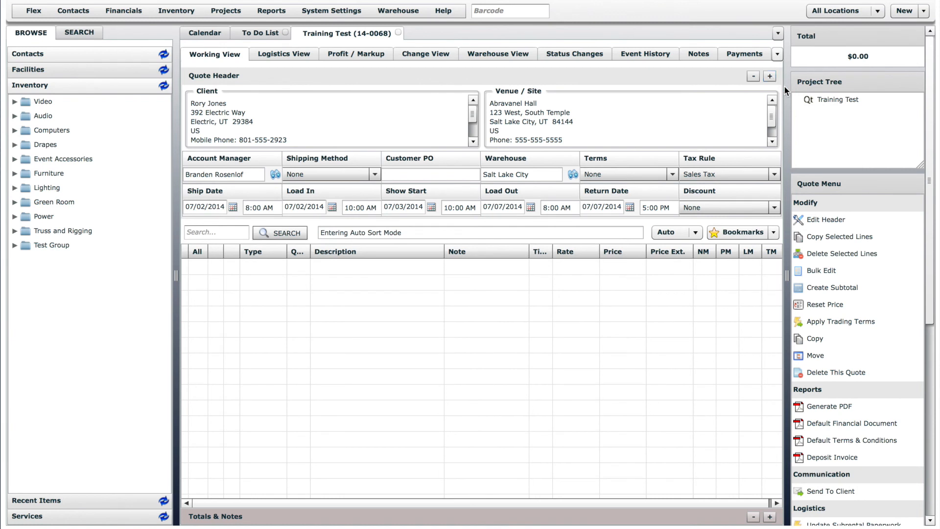
Delete the Training Test quote, agreeing to its removal from the system
{"action": "scroll", "coordinate": [927, 203], "scroll_direction": "down", "scroll_amount": 3}
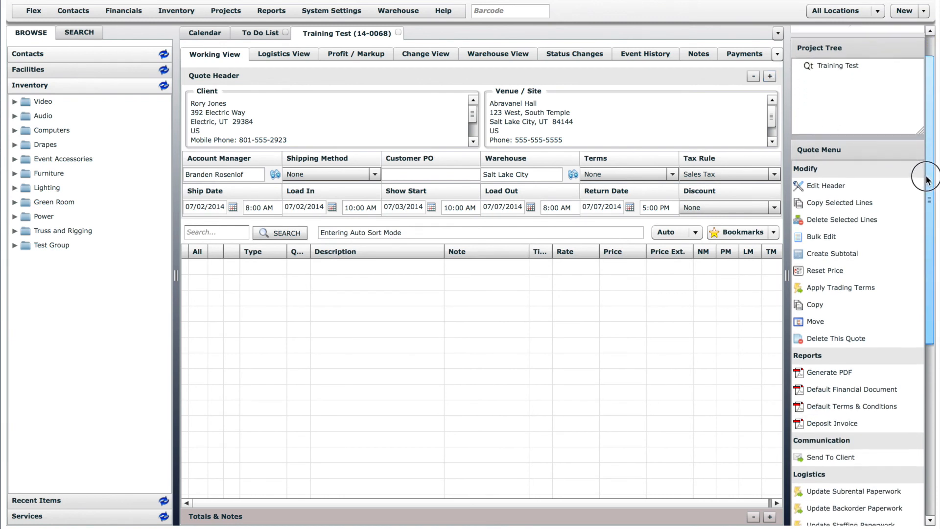
{"action": "left_click_drag", "start_coordinate": [928, 202], "coordinate": [930, 141]}
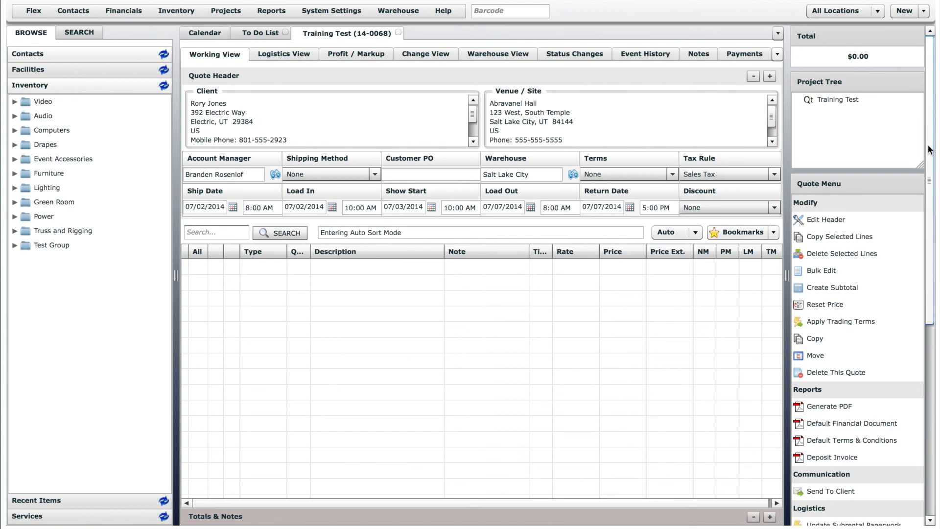
{"action": "left_click", "coordinate": [833, 373]}
{"action": "left_click", "coordinate": [413, 273]}
{"action": "left_click", "coordinate": [560, 304]}
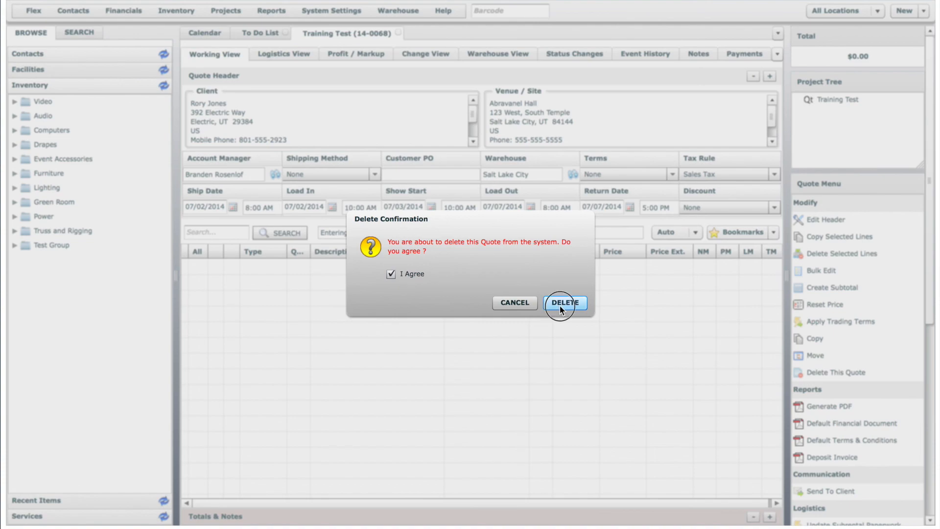